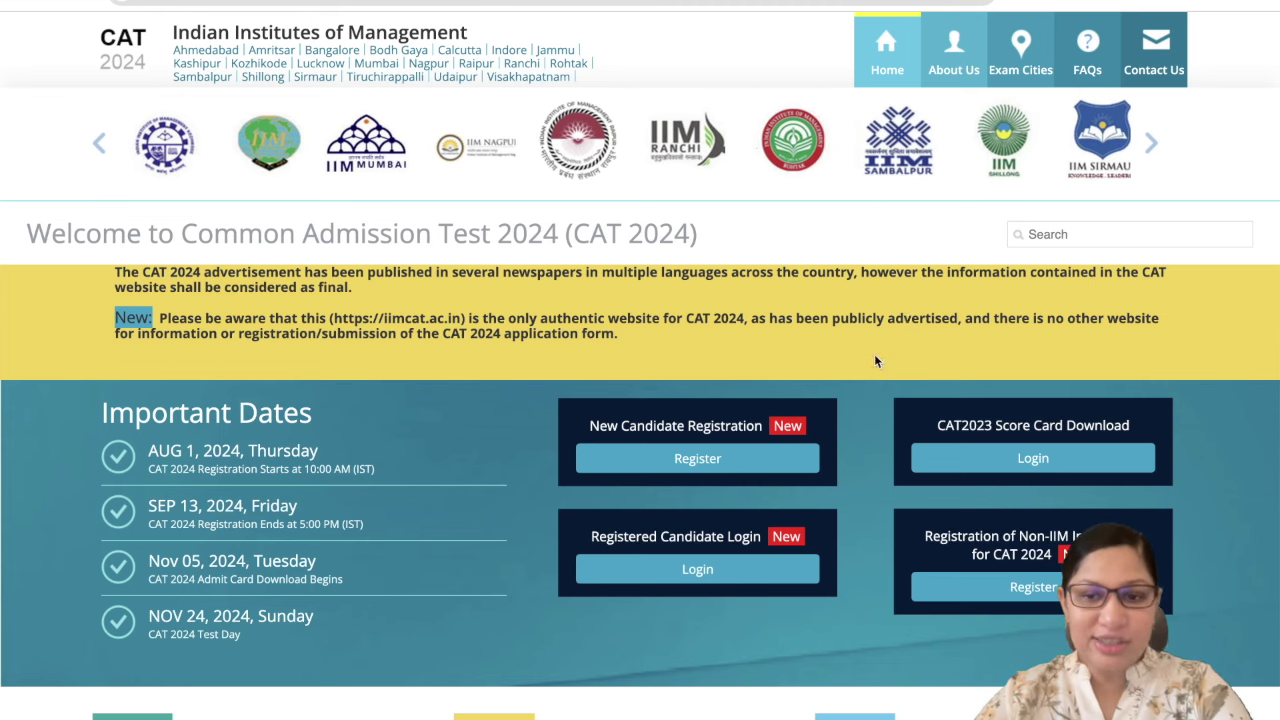
Scroll the iimcat.ac.in home page down to the Know More, Quick Tour and Certificate links.
{"action": "scroll", "coordinate": [867, 447], "scroll_direction": "down", "scroll_amount": 4}
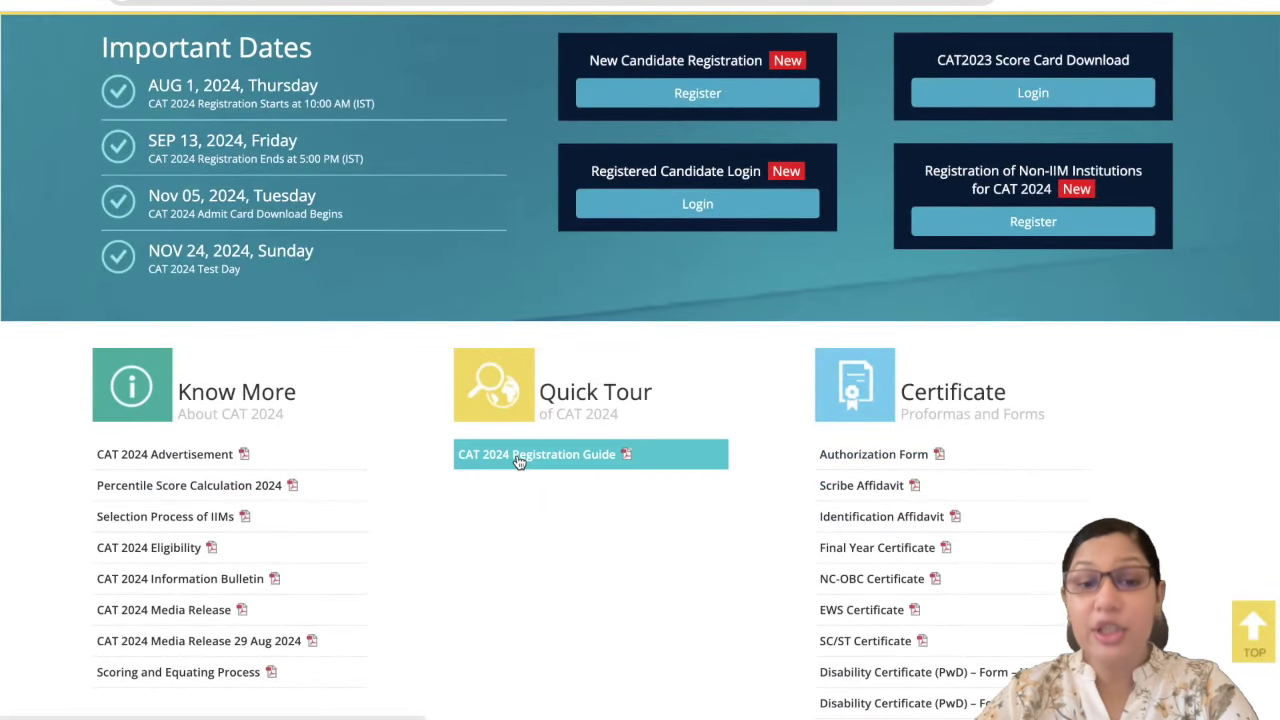
Open the CAT 2024 Registration Guide PDF and scroll through its opening pages.
{"action": "left_click", "coordinate": [518, 458]}
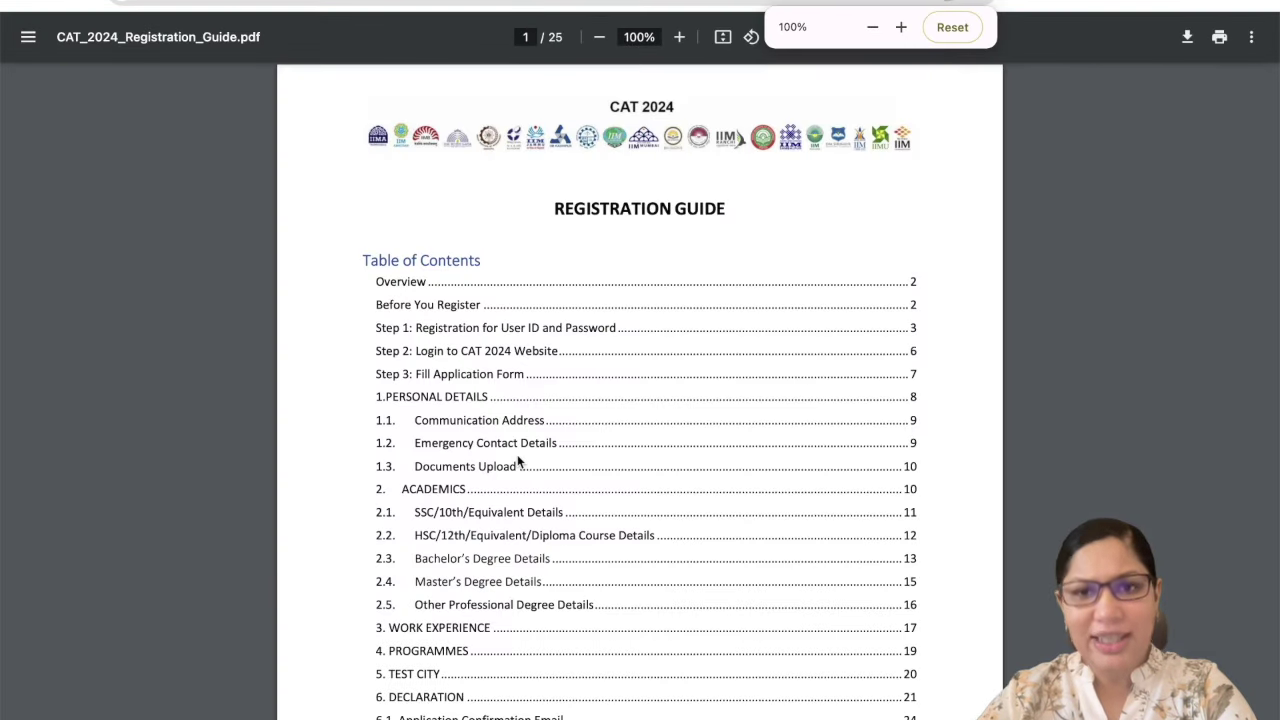
{"action": "scroll", "coordinate": [626, 494], "scroll_direction": "down", "scroll_amount": 3}
{"action": "scroll", "coordinate": [626, 494], "scroll_direction": "down", "scroll_amount": 3}
{"action": "scroll", "coordinate": [626, 494], "scroll_direction": "down", "scroll_amount": 3}
{"action": "scroll", "coordinate": [628, 494], "scroll_direction": "down", "scroll_amount": 2}
{"action": "scroll", "coordinate": [628, 494], "scroll_direction": "down", "scroll_amount": 4}
{"action": "scroll", "coordinate": [628, 494], "scroll_direction": "down", "scroll_amount": 1}
{"action": "scroll", "coordinate": [628, 494], "scroll_direction": "down", "scroll_amount": 2}
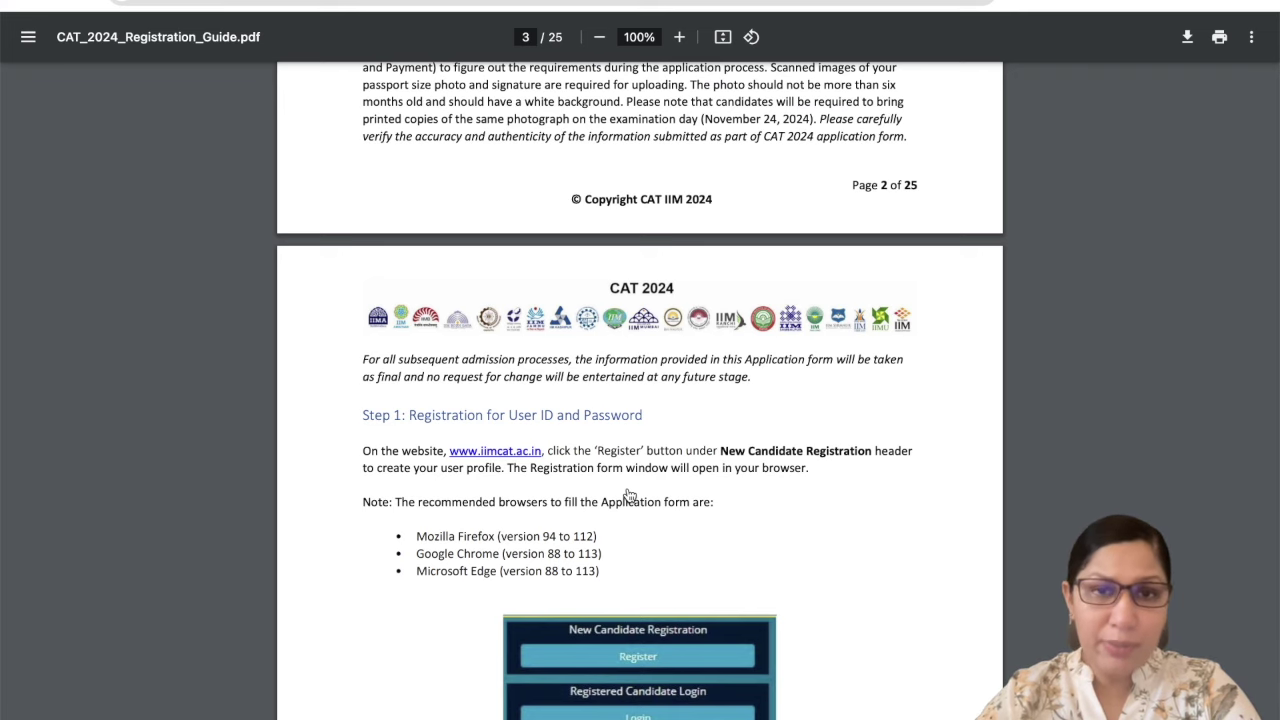
On page 5, highlight and then clear the Name of Candidate matching-10th-certificate rule.
{"action": "scroll", "coordinate": [628, 494], "scroll_direction": "down", "scroll_amount": 7}
{"action": "scroll", "coordinate": [628, 494], "scroll_direction": "down", "scroll_amount": 15}
{"action": "scroll", "coordinate": [540, 362], "scroll_direction": "up", "scroll_amount": 1}
{"action": "left_click_drag", "start_coordinate": [401, 281], "coordinate": [841, 286]}
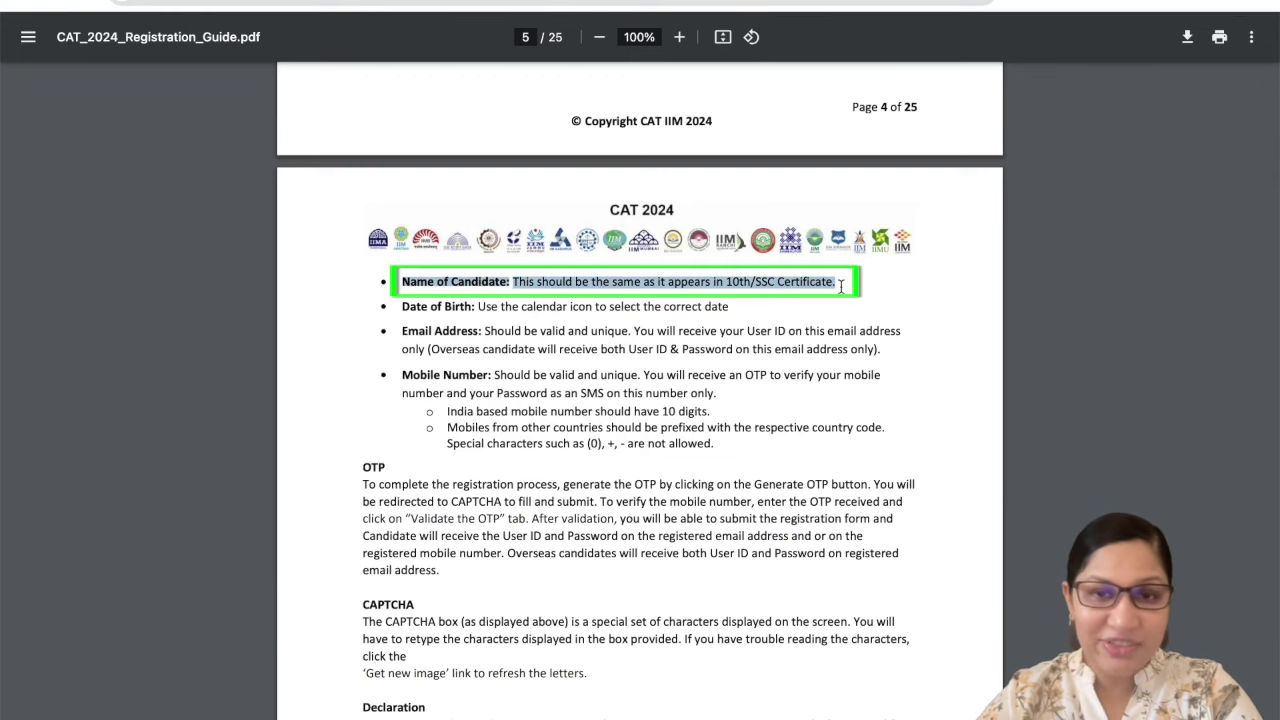
{"action": "left_click", "coordinate": [841, 286]}
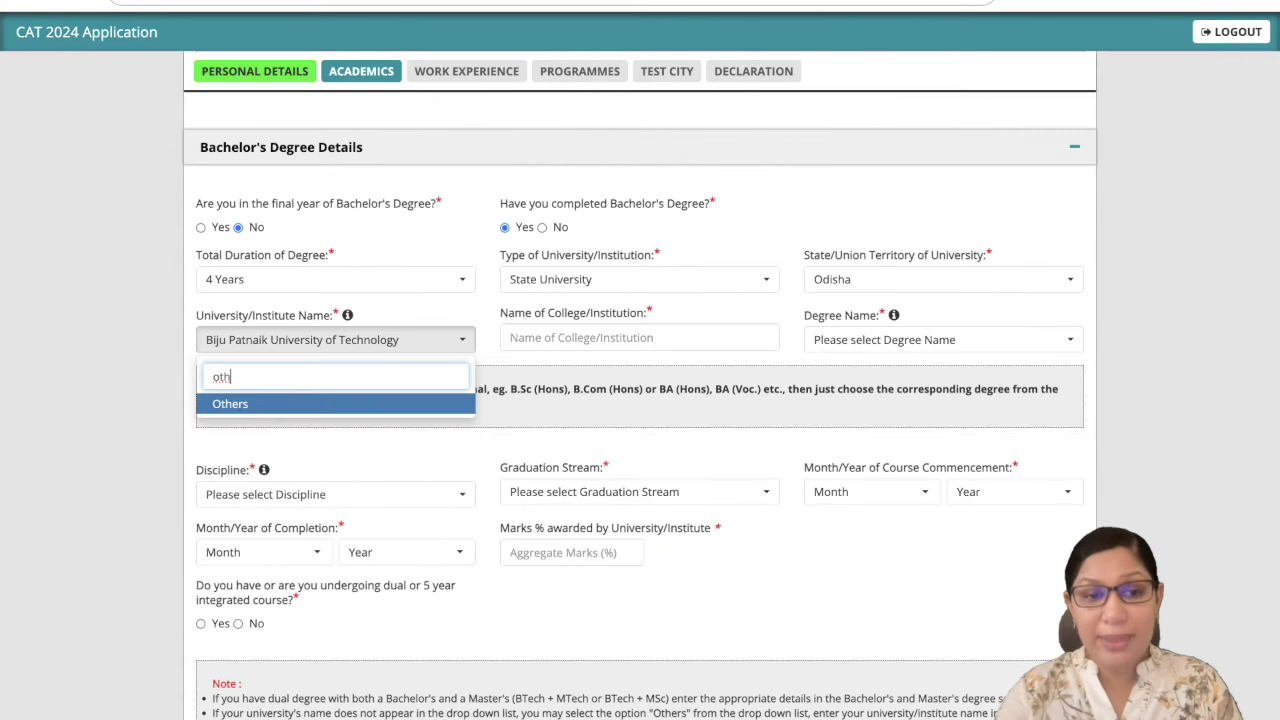
Set the university to Others and scroll on toward the Work Experience section.
{"action": "left_click", "coordinate": [352, 408]}
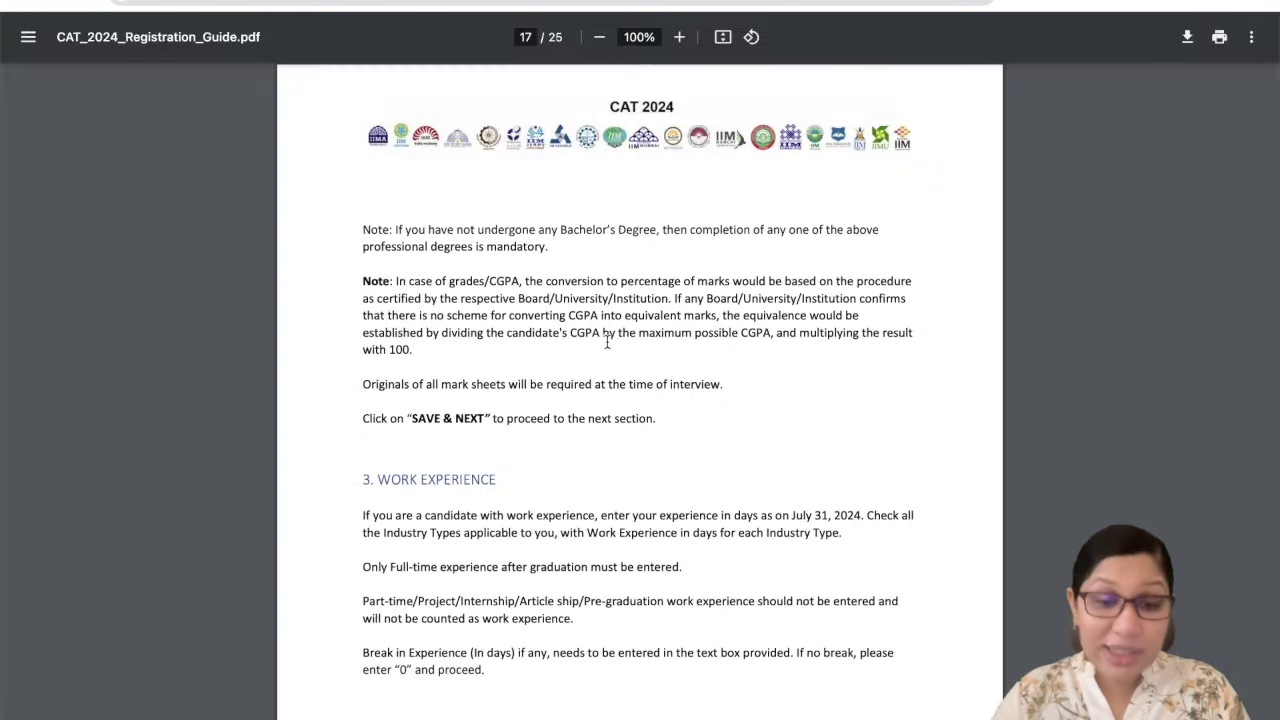
{"action": "scroll", "coordinate": [606, 336], "scroll_direction": "down", "scroll_amount": 3}
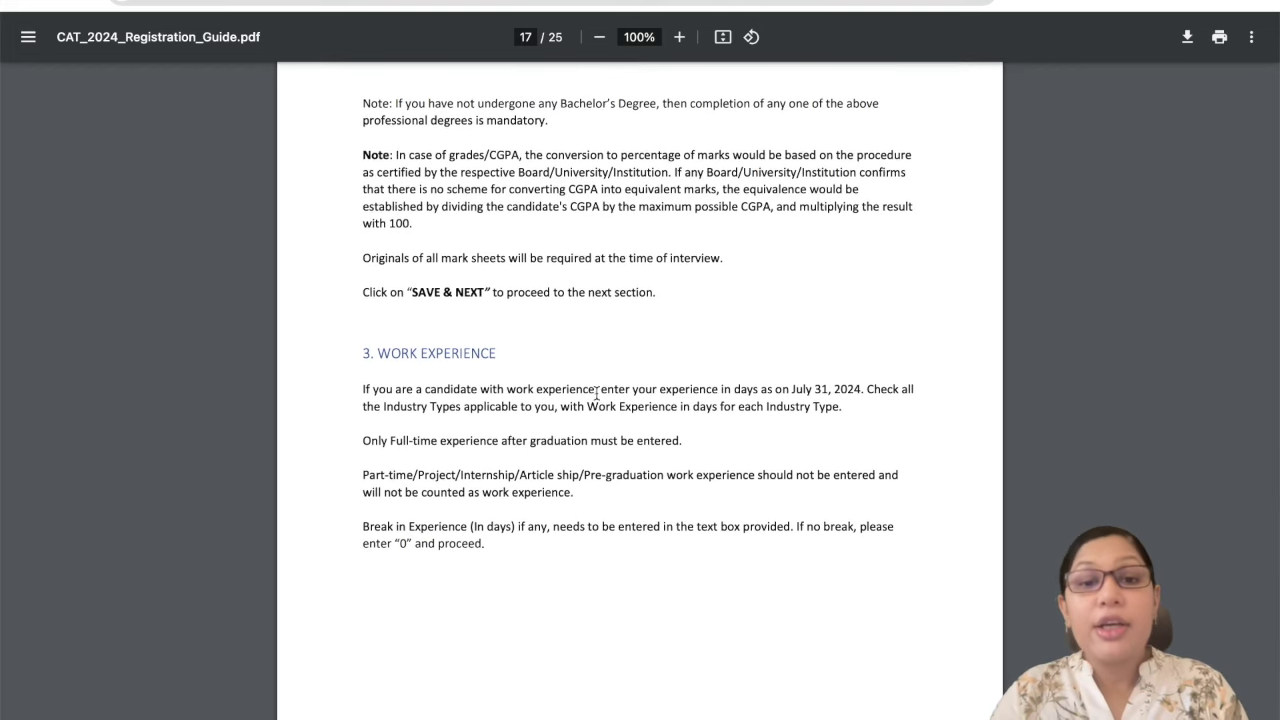
Highlight the guide's work experience rules: days counted to July 31, full-time after graduation.
{"action": "left_click_drag", "start_coordinate": [602, 392], "coordinate": [876, 388]}
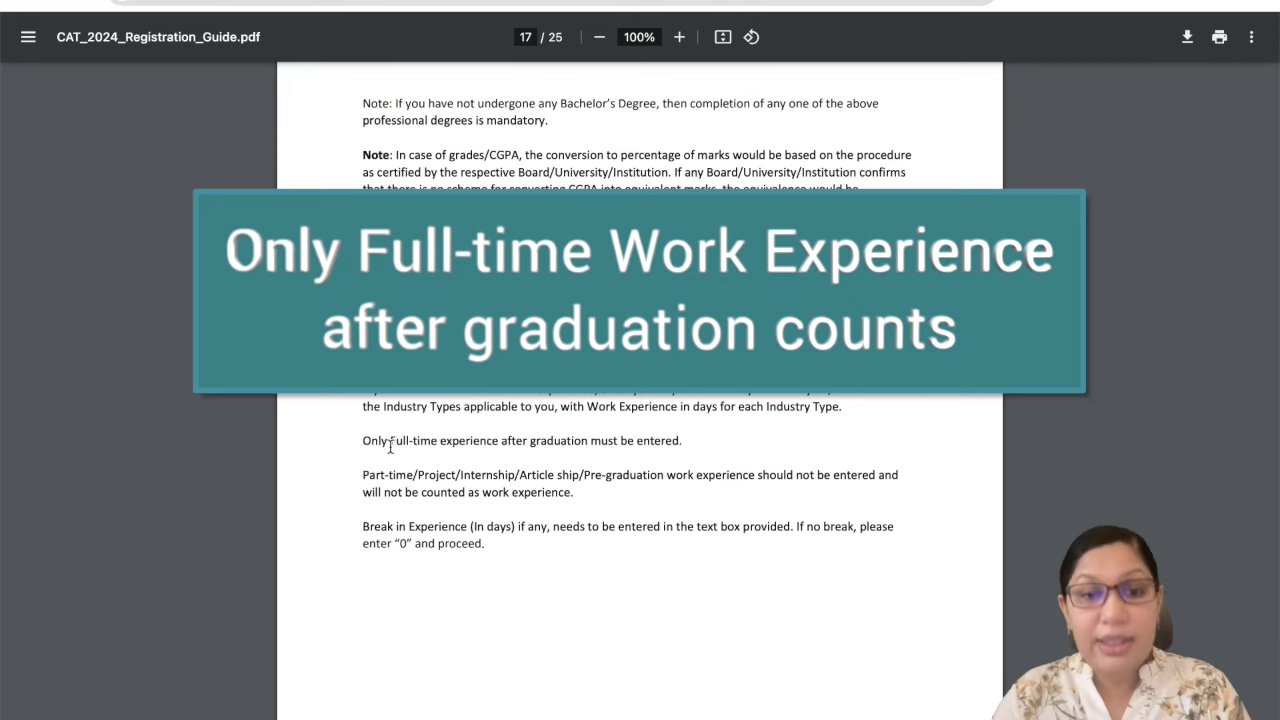
{"action": "left_click_drag", "start_coordinate": [390, 441], "coordinate": [689, 441]}
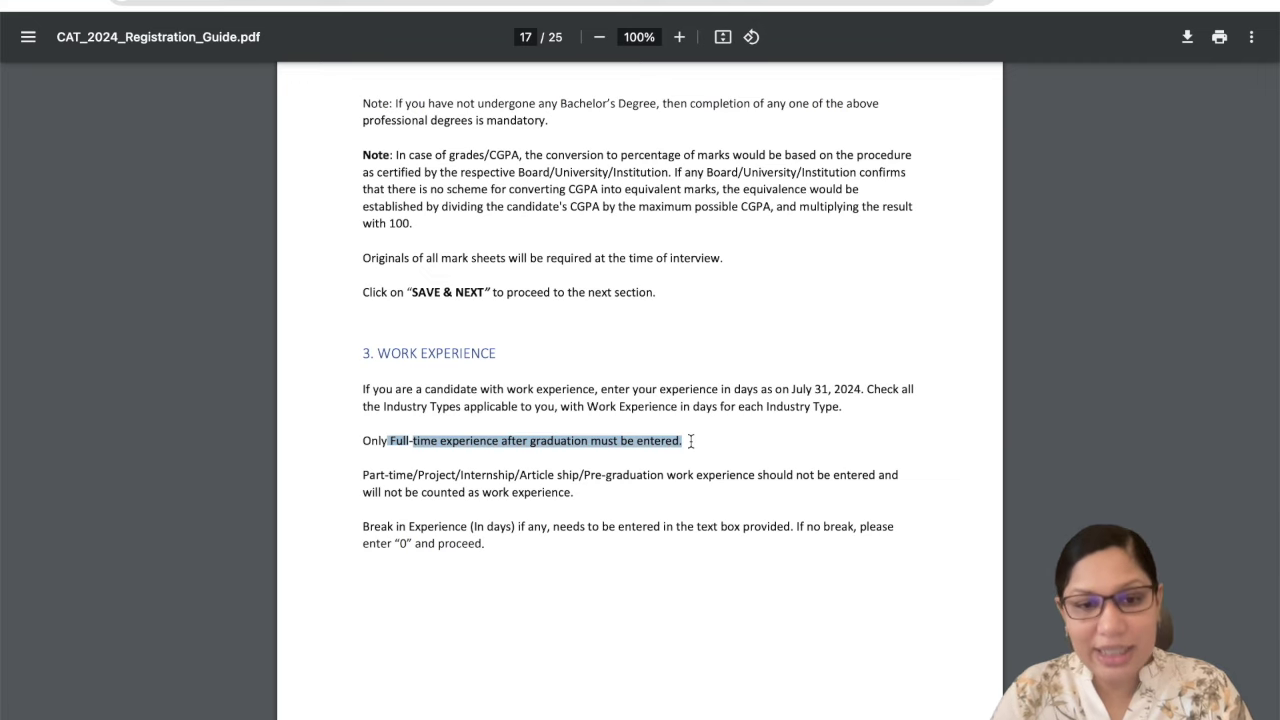
{"action": "left_click", "coordinate": [690, 441]}
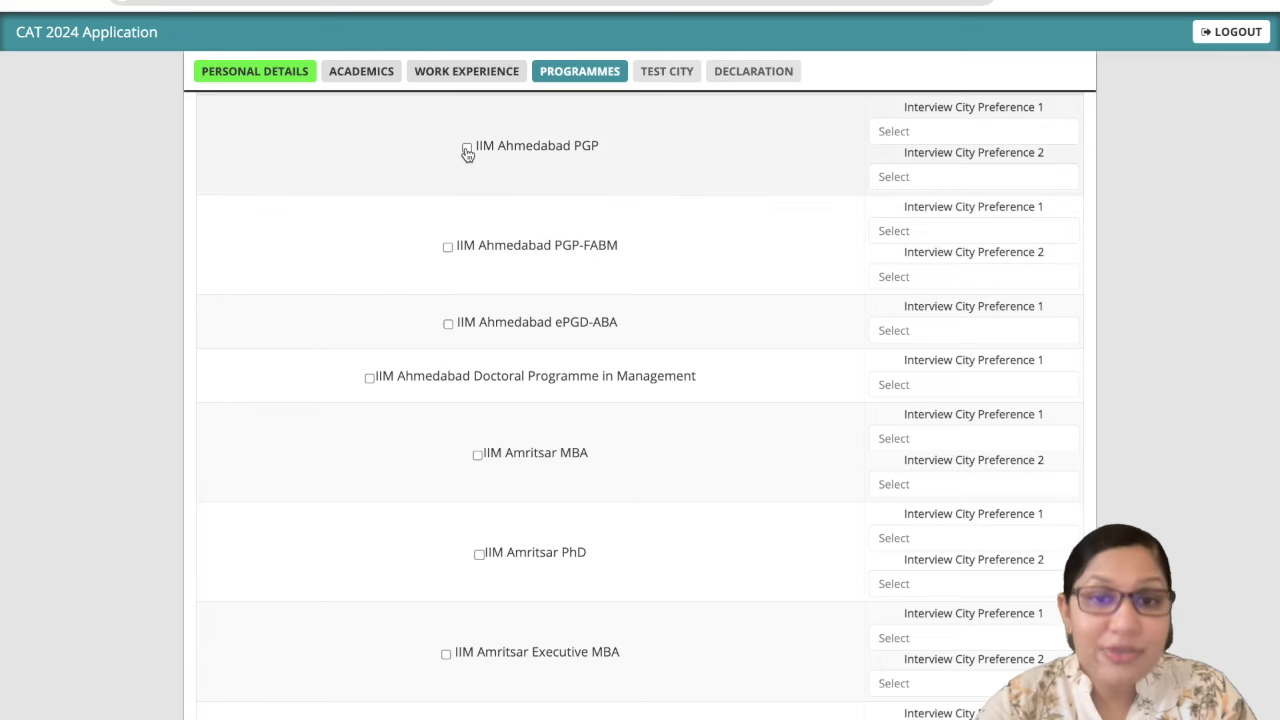
Tick IIM Ahmedabad PGP, PGP-FABM and IIM Amritsar MBA programmes.
{"action": "left_click", "coordinate": [466, 149]}
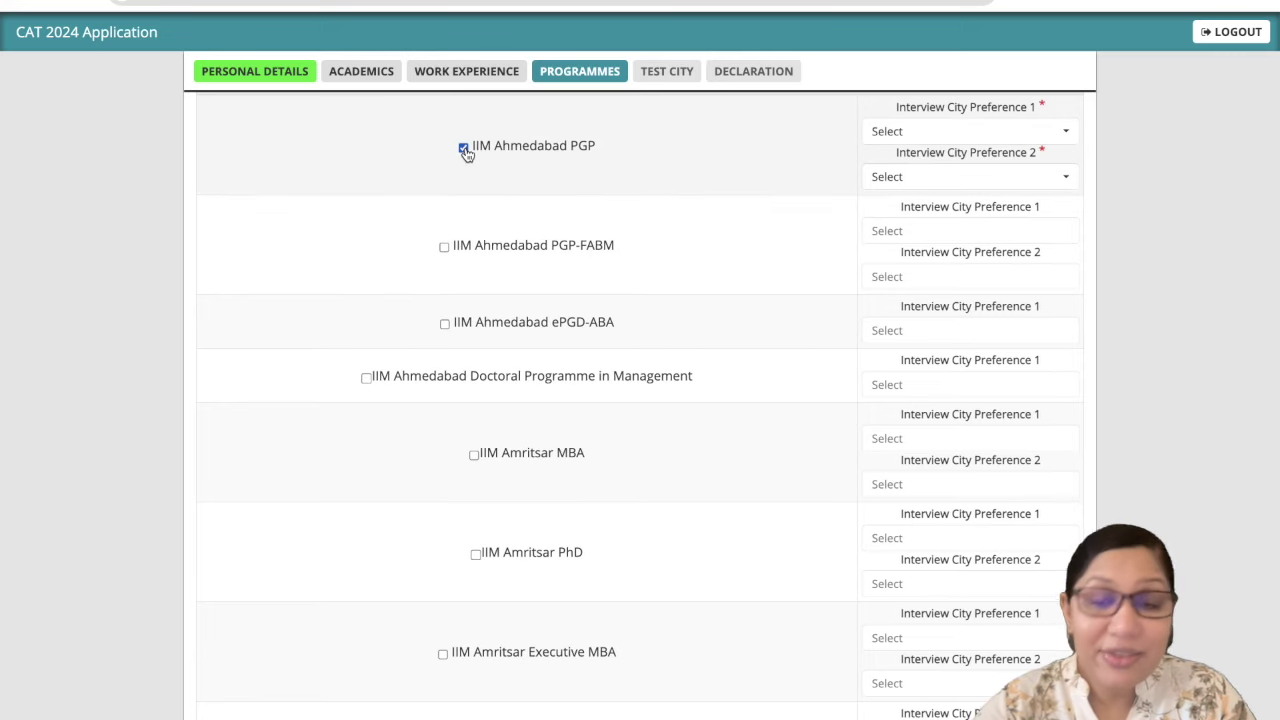
{"action": "left_click", "coordinate": [445, 251]}
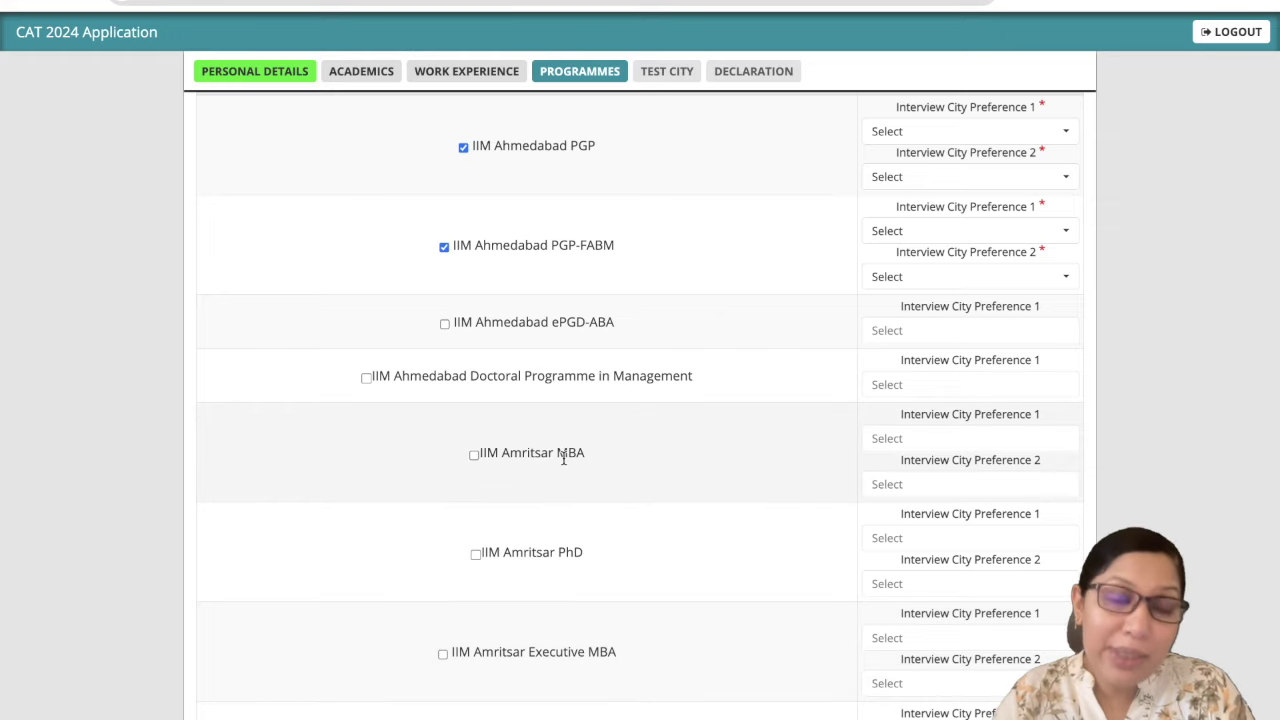
{"action": "left_click", "coordinate": [474, 455]}
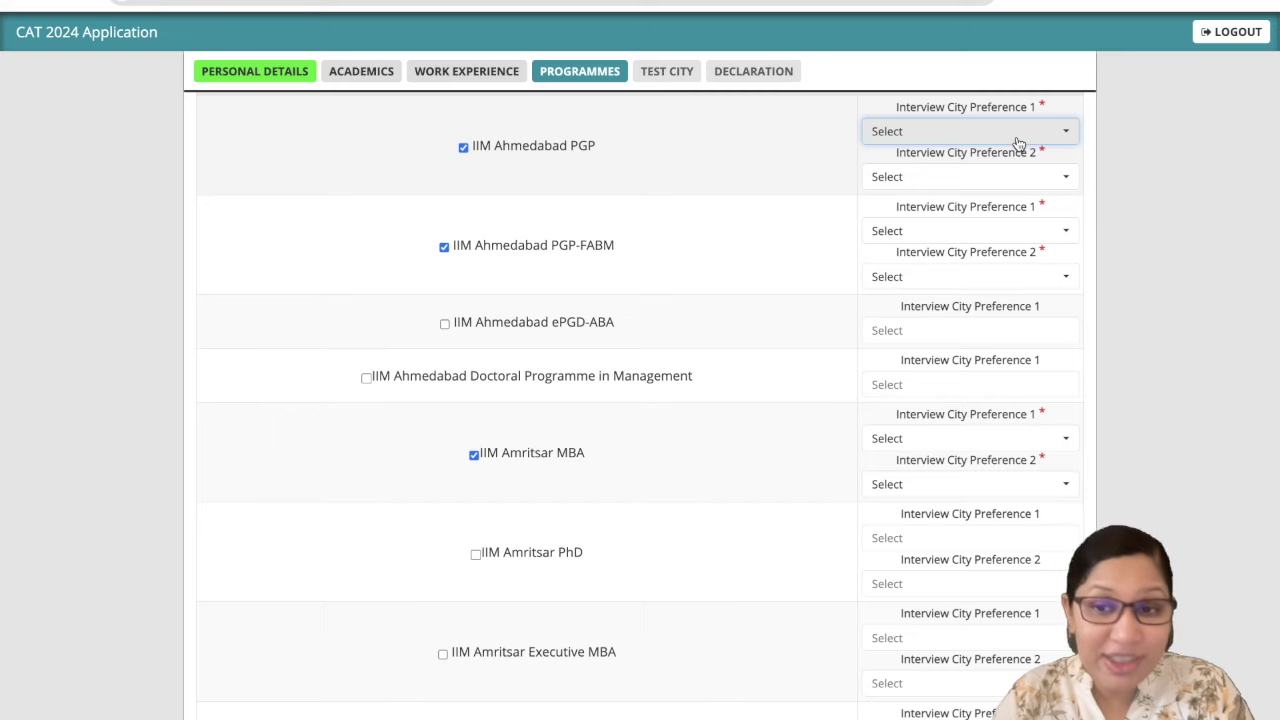
Choose Bengaluru as IIM Ahmedabad PGP's first interview city preference.
{"action": "left_click", "coordinate": [1017, 140]}
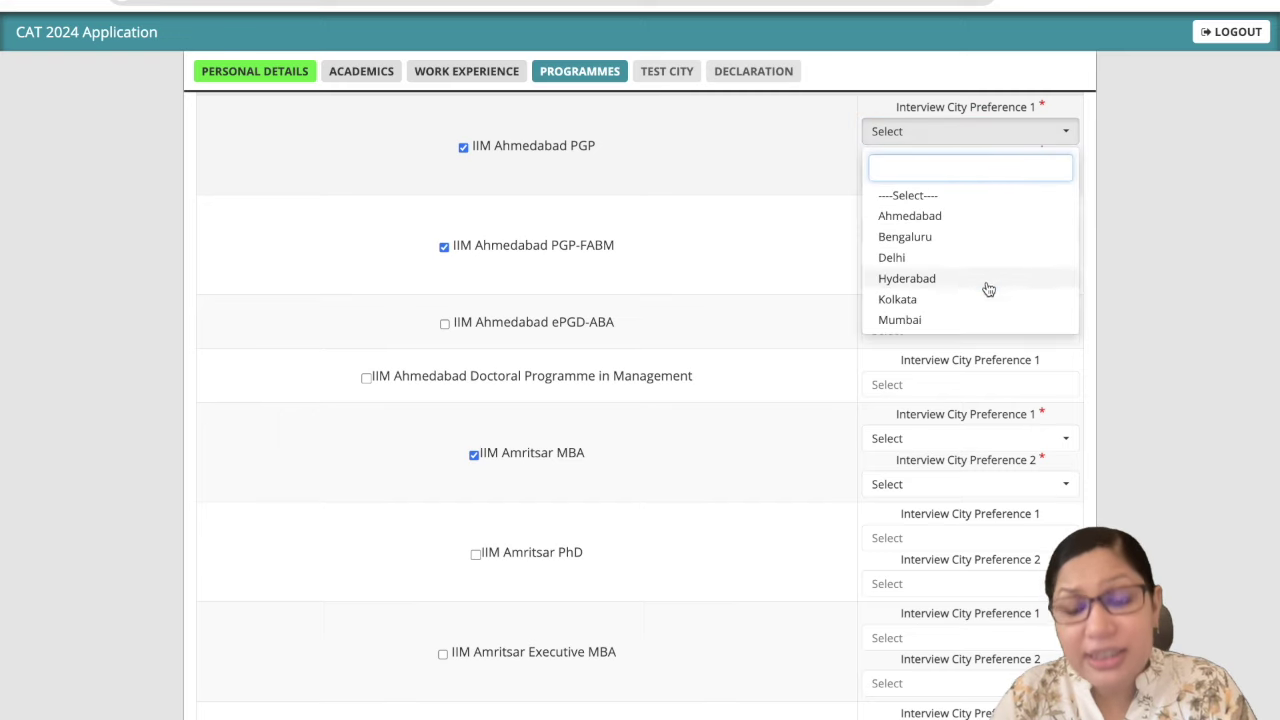
{"action": "scroll", "coordinate": [978, 318], "scroll_direction": "down", "scroll_amount": 1}
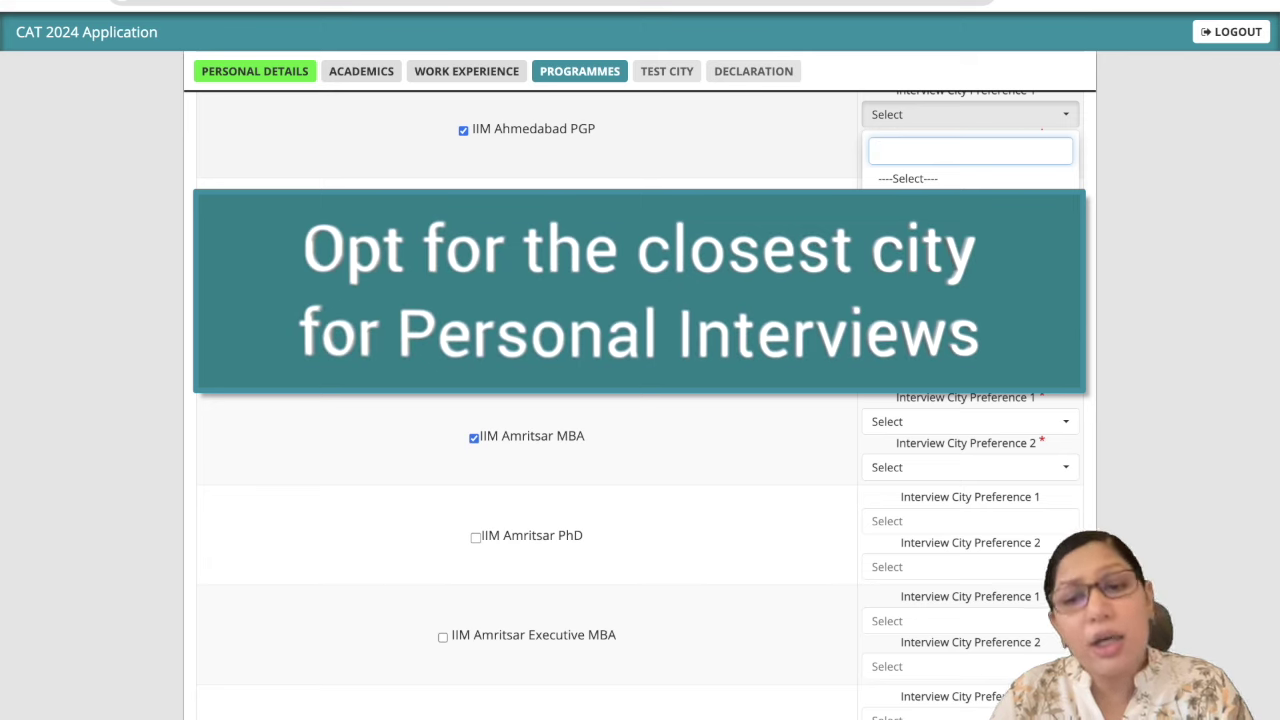
{"action": "left_click", "coordinate": [940, 228]}
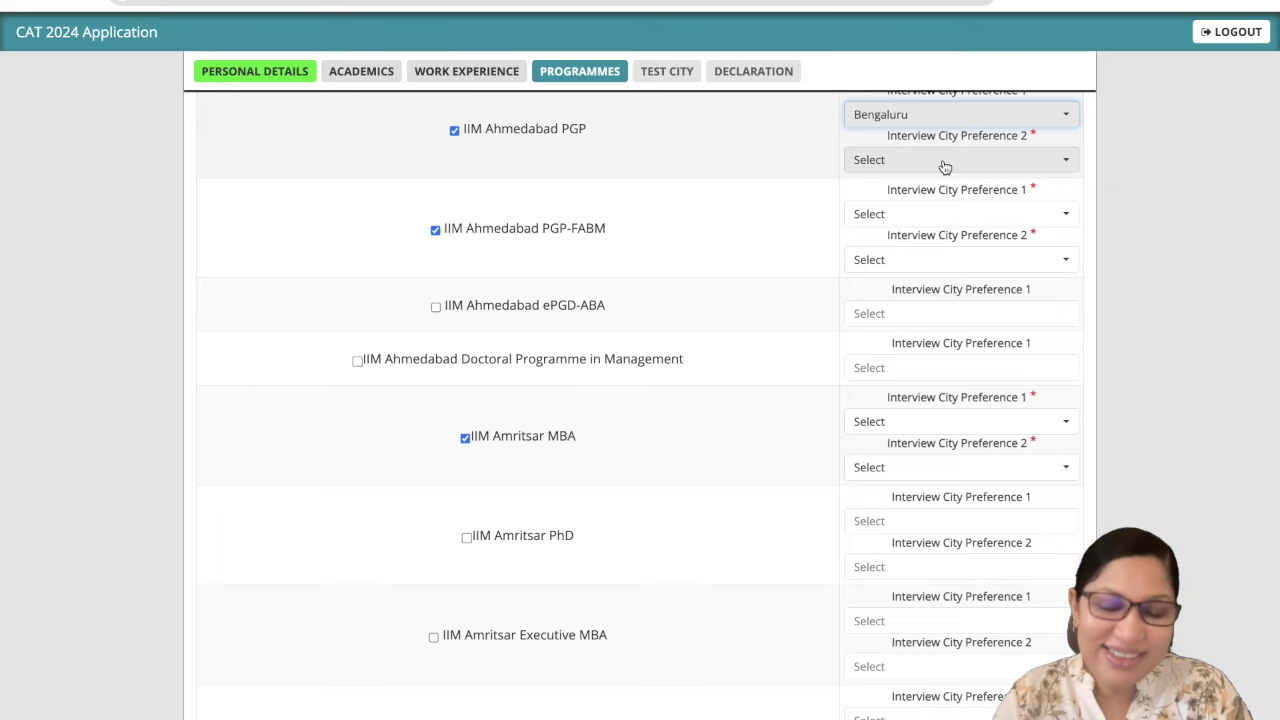
{"action": "left_click", "coordinate": [944, 165]}
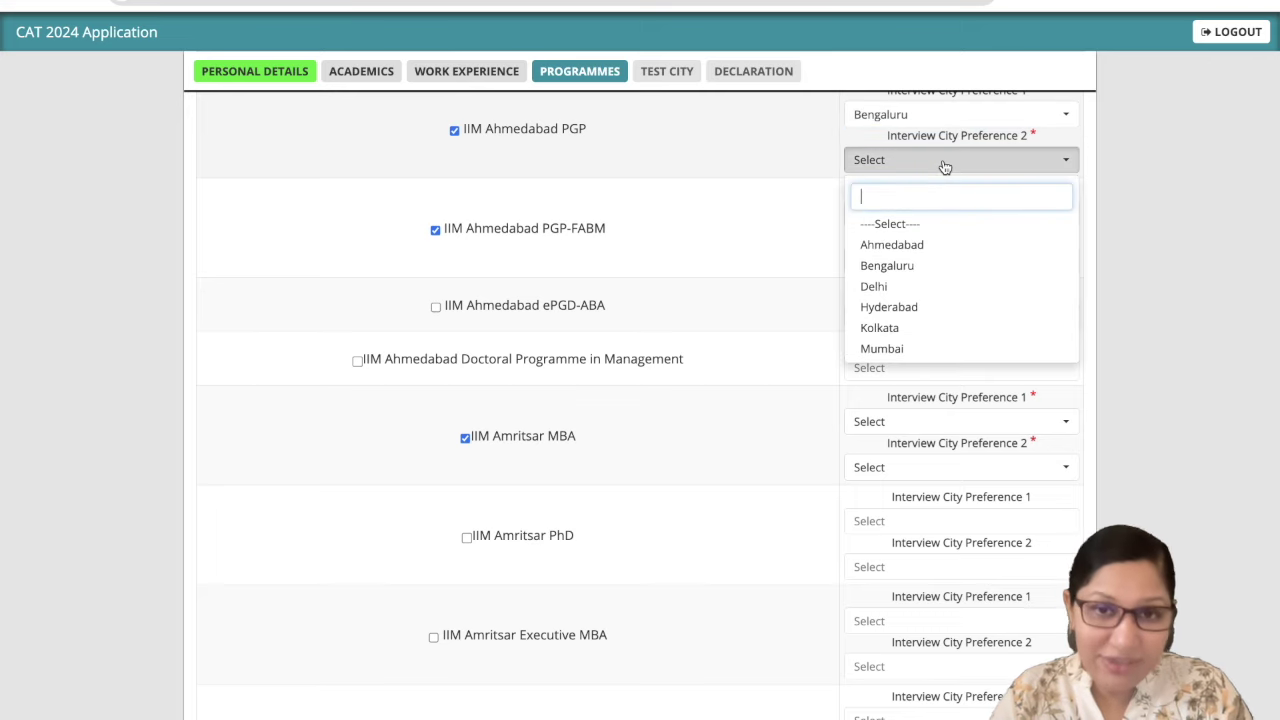
Tick IIM Bangalore PGP and PGPBA, unticking and re-ticking PGPBA.
{"action": "scroll", "coordinate": [746, 346], "scroll_direction": "down", "scroll_amount": 5}
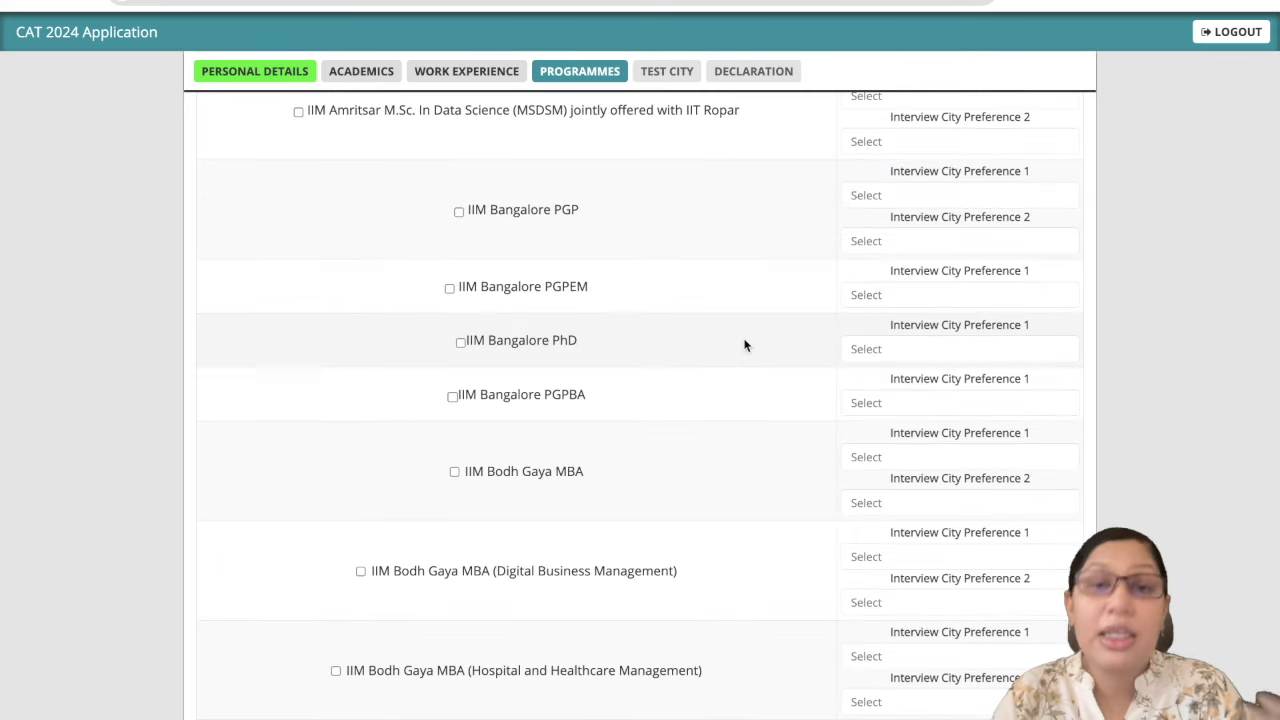
{"action": "left_click", "coordinate": [459, 212]}
{"action": "left_click", "coordinate": [452, 396]}
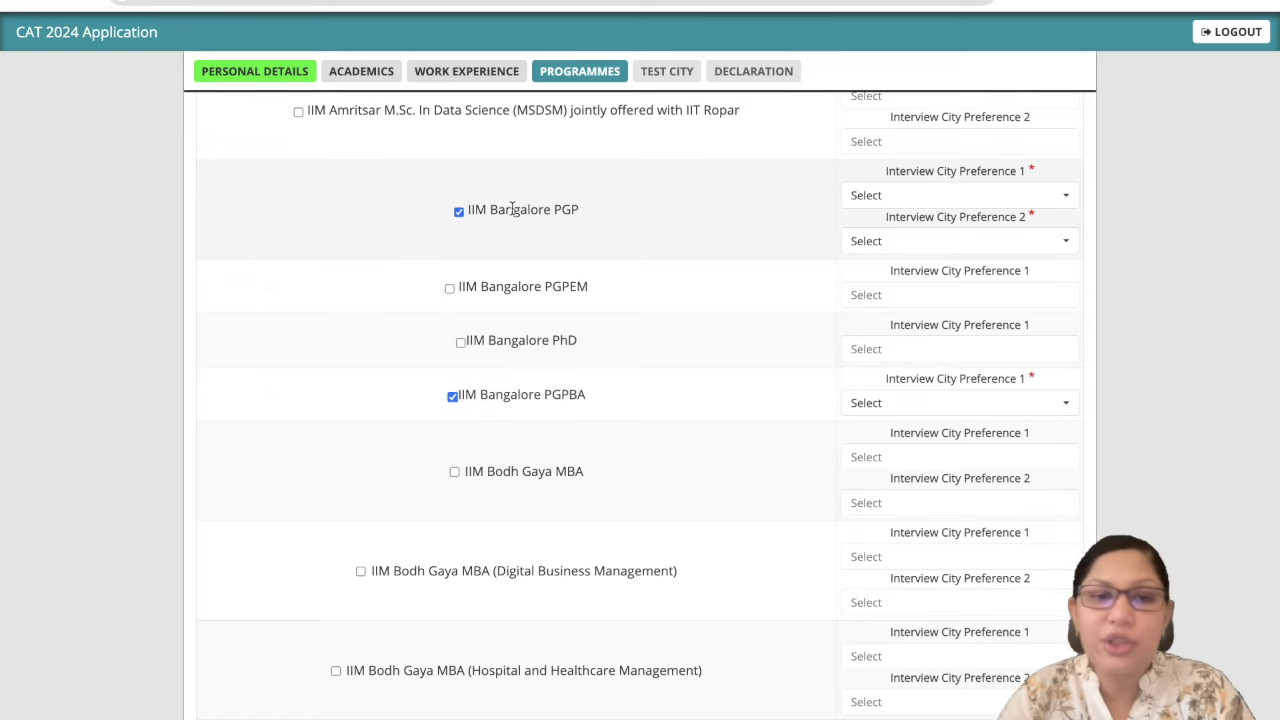
{"action": "left_click", "coordinate": [452, 396]}
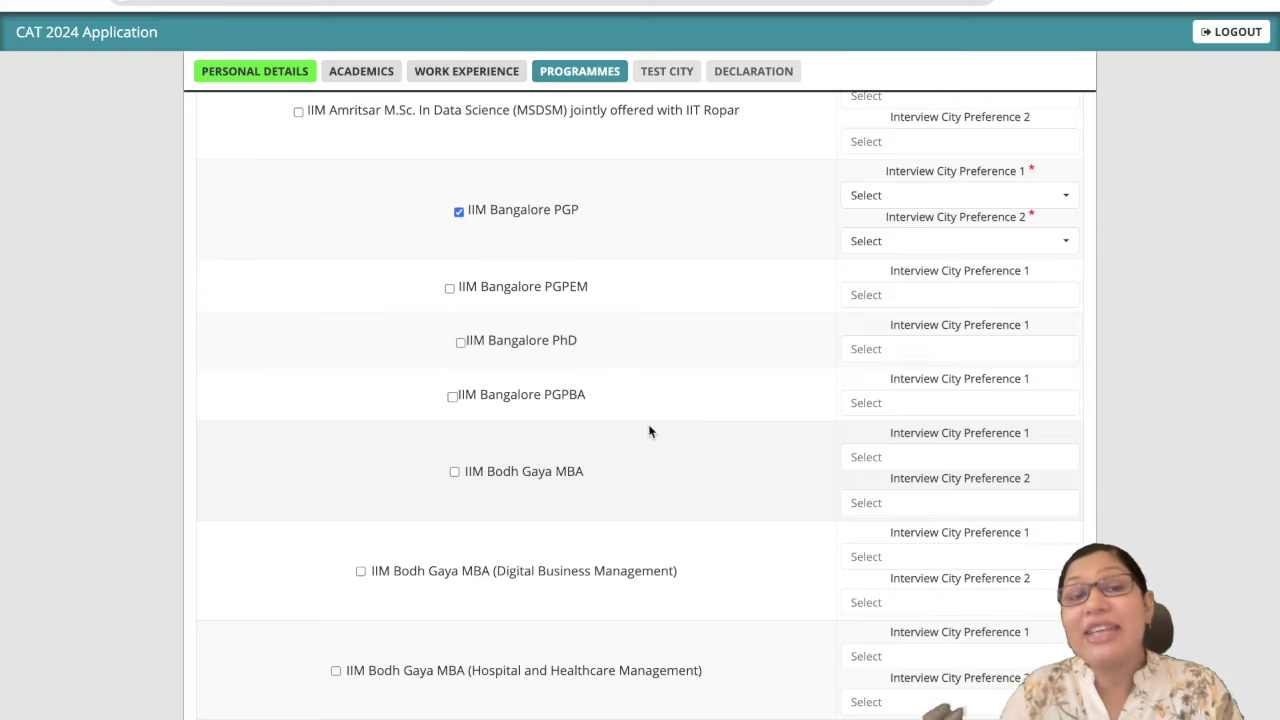
{"action": "left_click", "coordinate": [452, 398]}
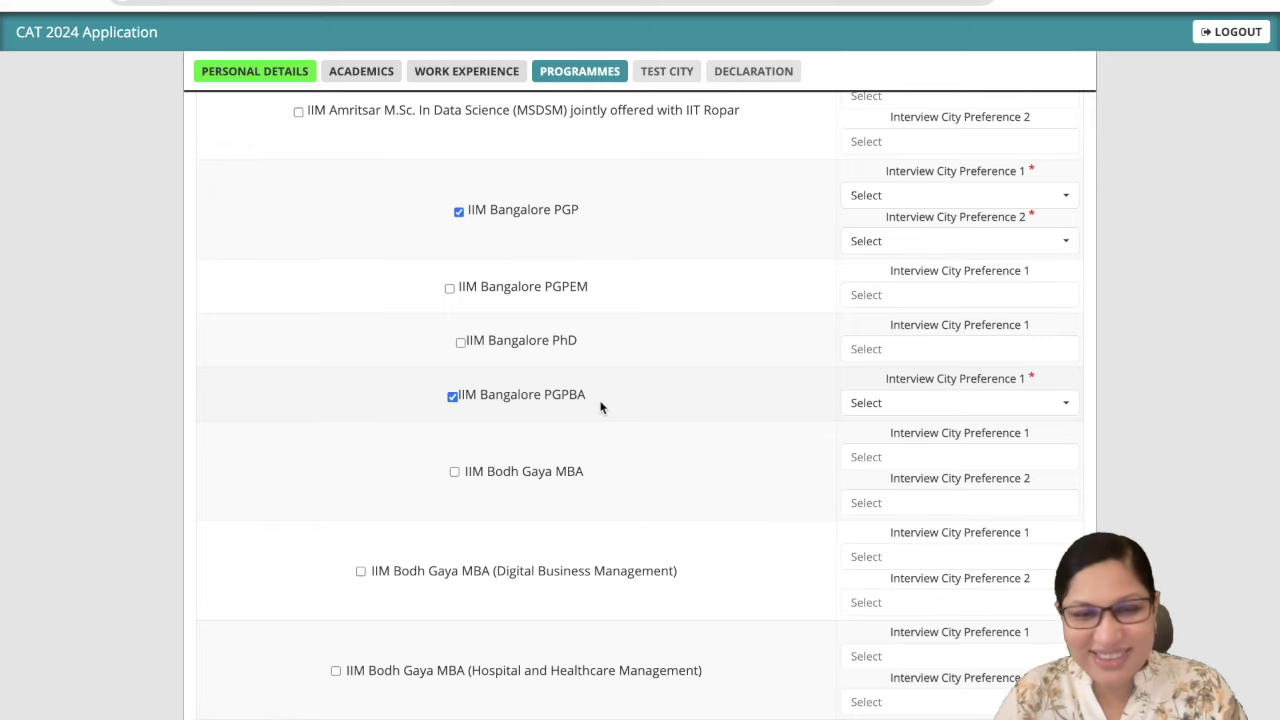
Scroll to the IIM Mumbai rows and tick MBA, MBA OSCM and MBA SM.
{"action": "scroll", "coordinate": [520, 372], "scroll_direction": "down", "scroll_amount": 15}
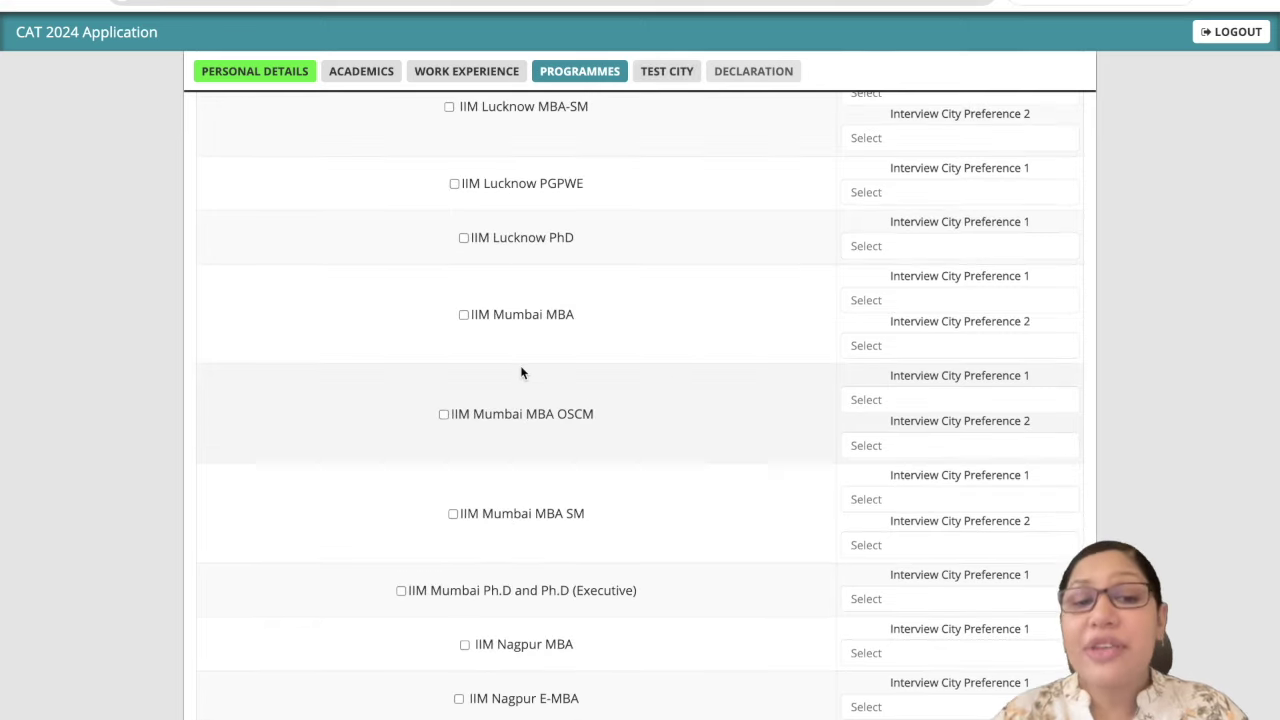
{"action": "left_click", "coordinate": [463, 316]}
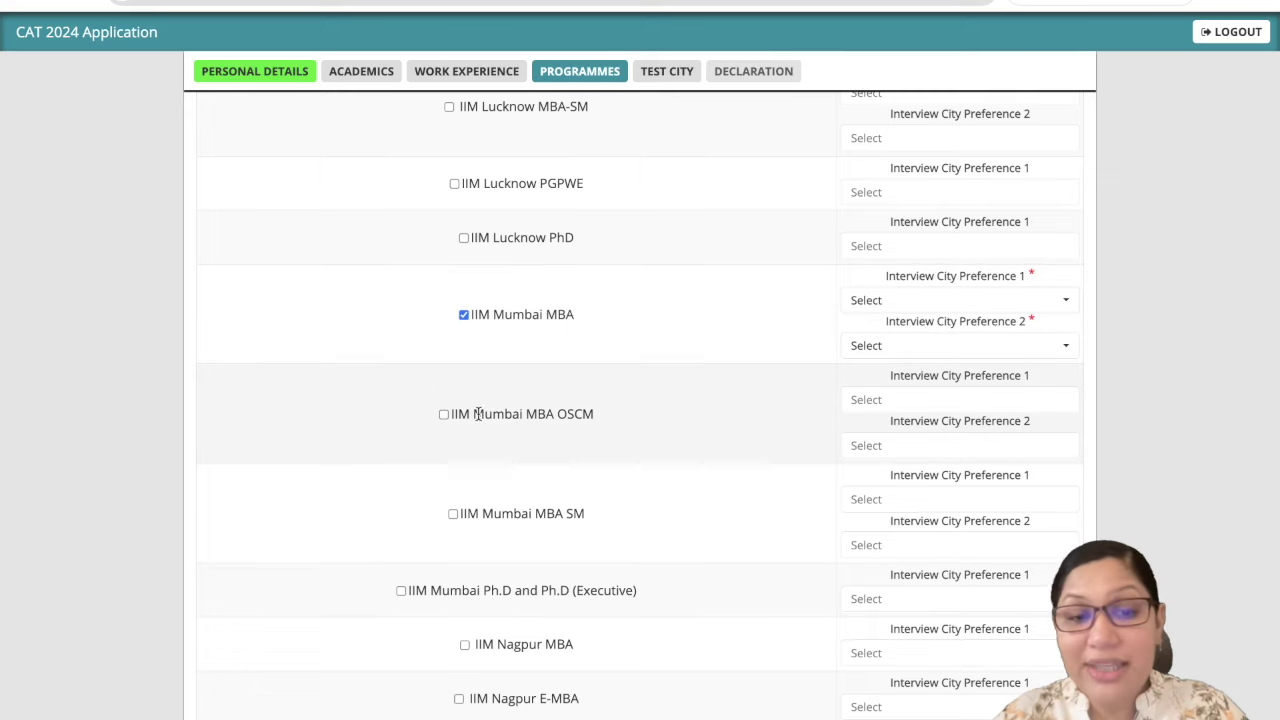
{"action": "left_click", "coordinate": [444, 416]}
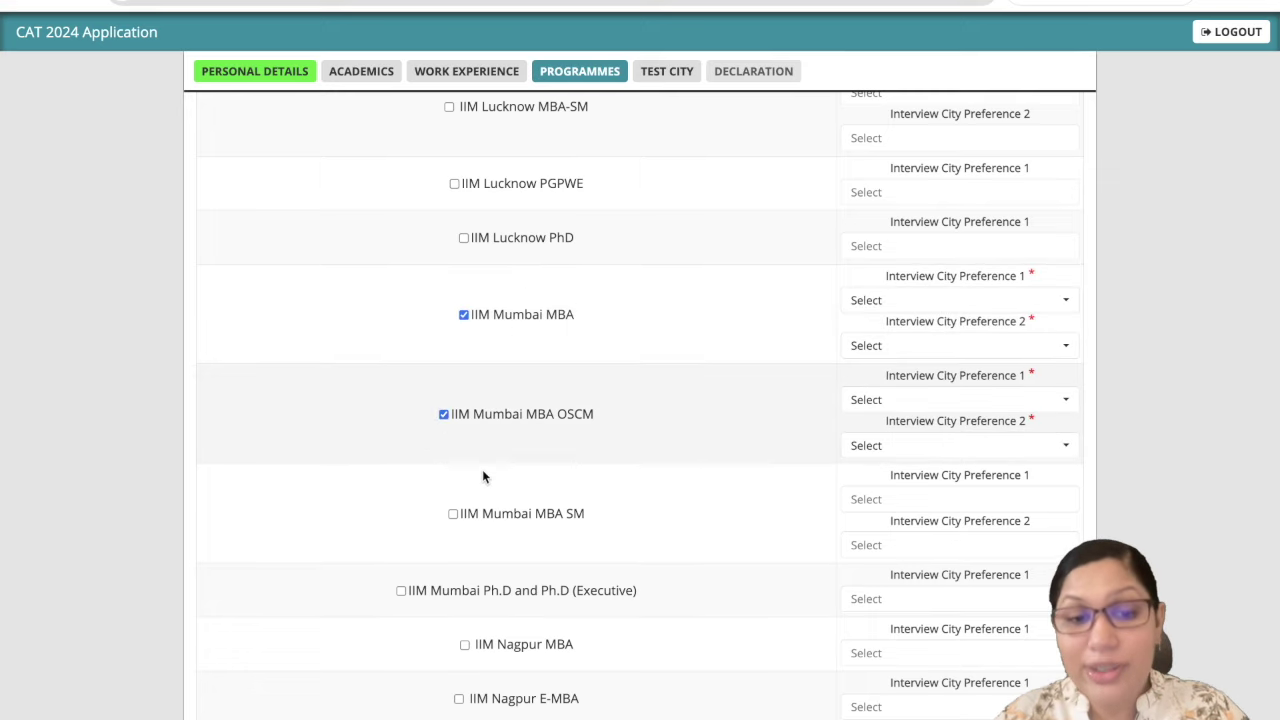
{"action": "left_click", "coordinate": [453, 514]}
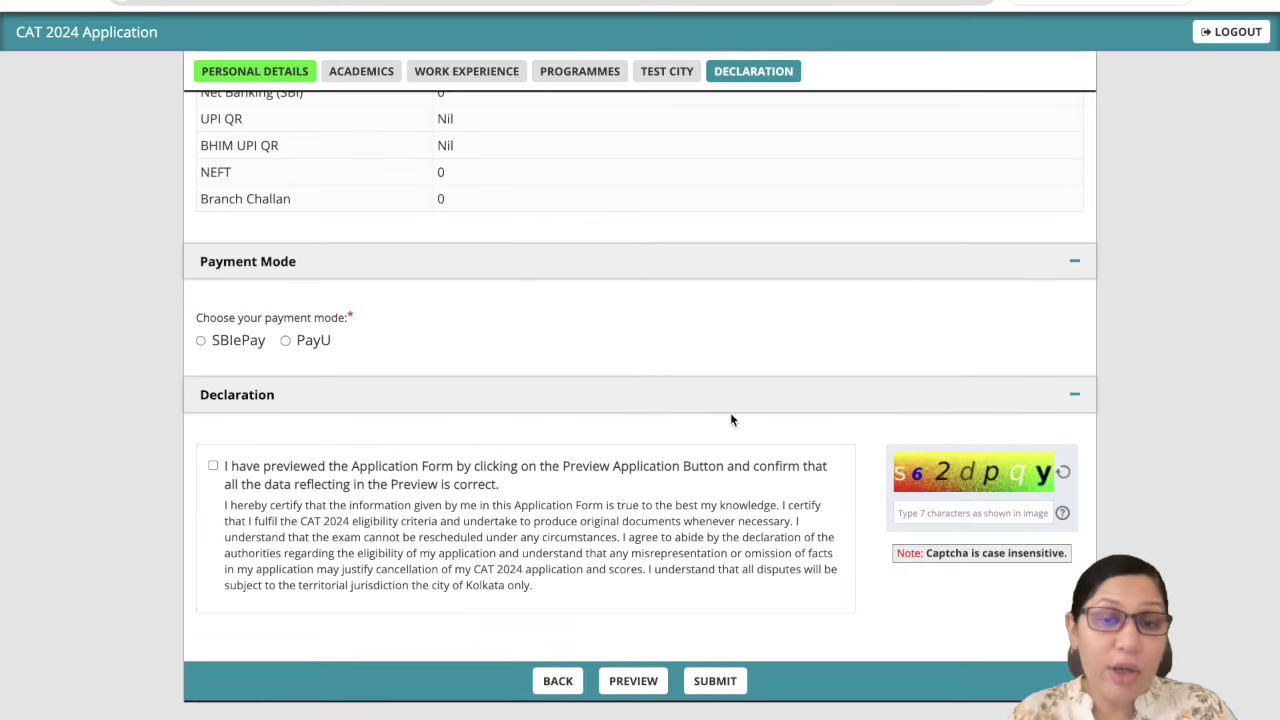
Preview the full application form from the Declaration page before paying.
{"action": "left_click", "coordinate": [633, 680]}
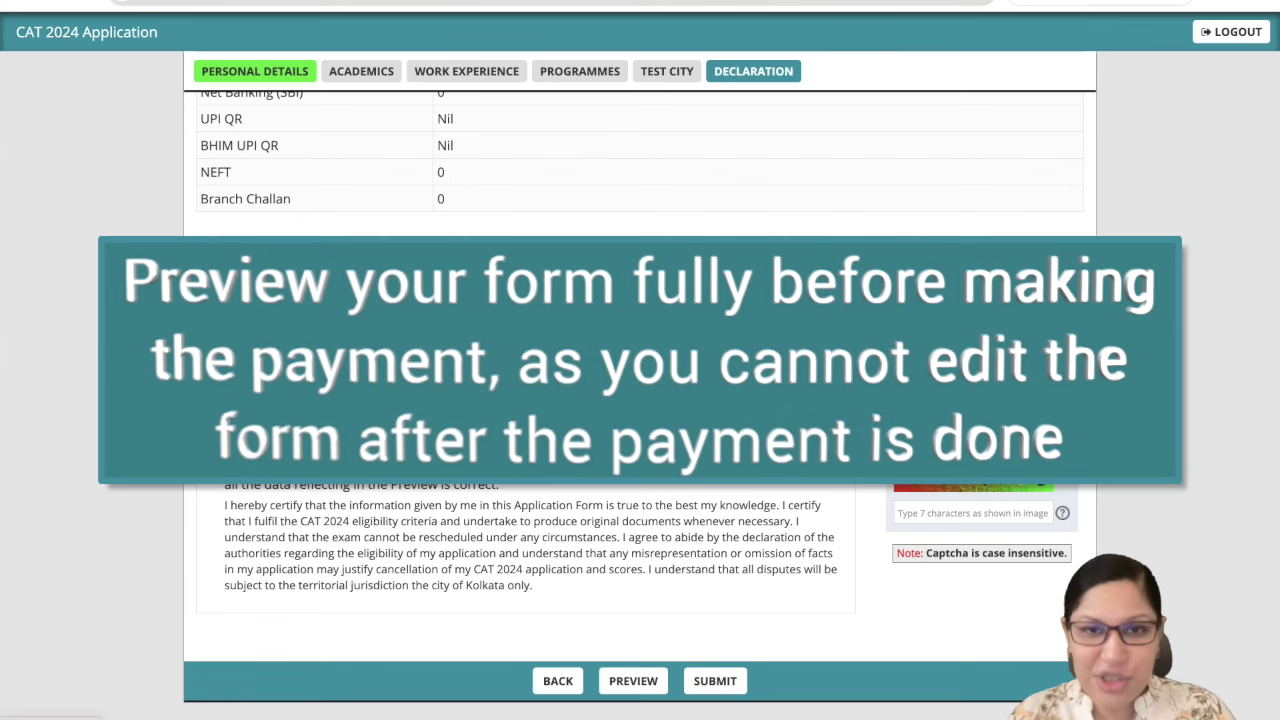